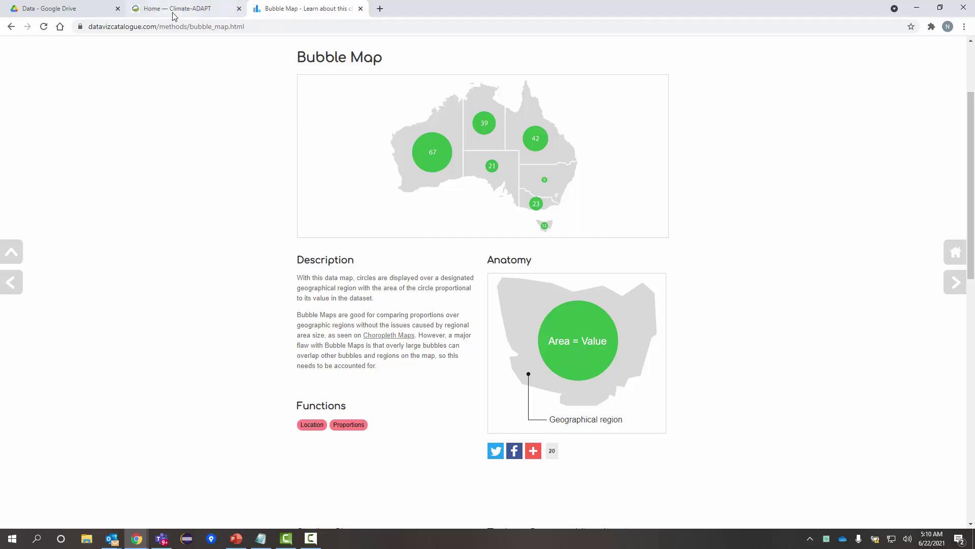
# Check the Climate-ADAPT report on coastal flooding in cities and open the spreadsheet "Starter - Geo Bubble Map - Top 20 Cities Coastal Flooding" from Drive
pyautogui.click(82, 11)
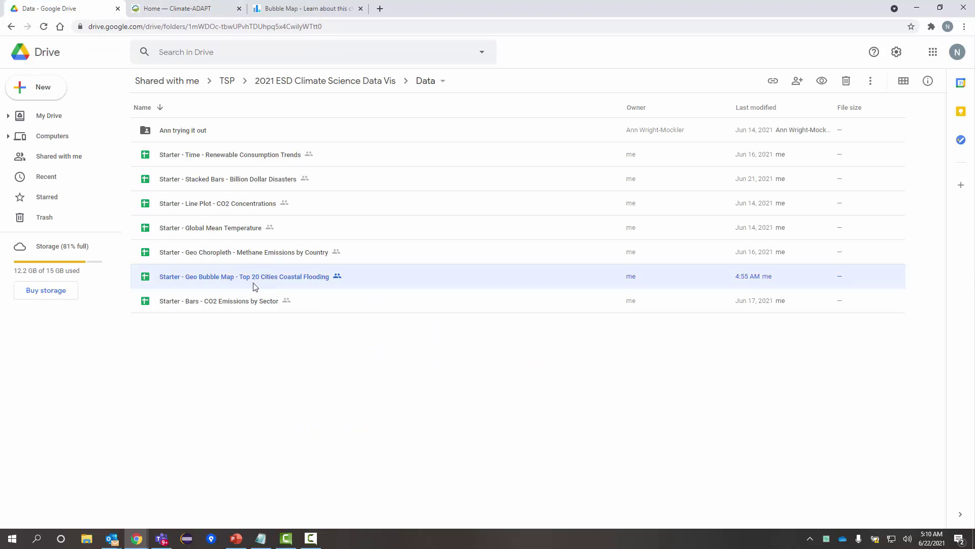
pyautogui.click(179, 15)
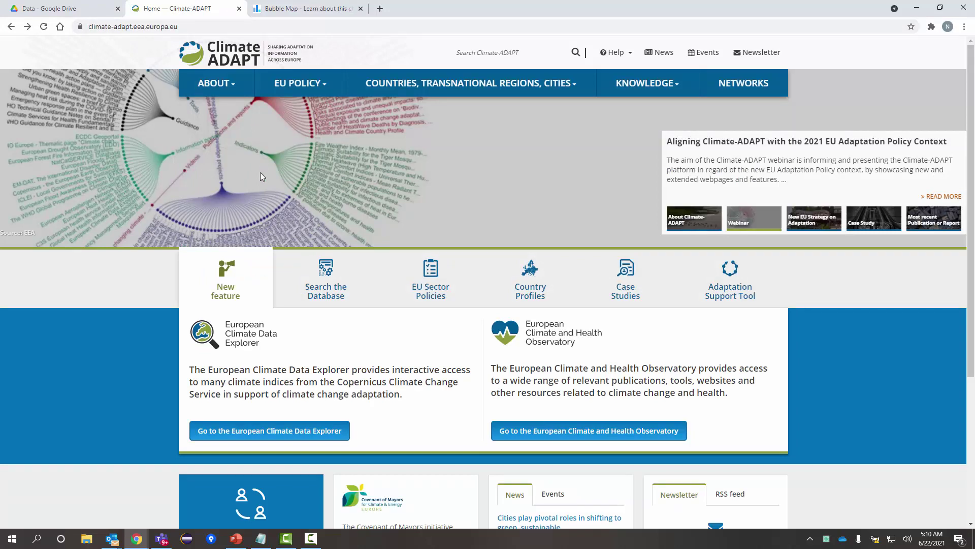
pyautogui.click(250, 150)
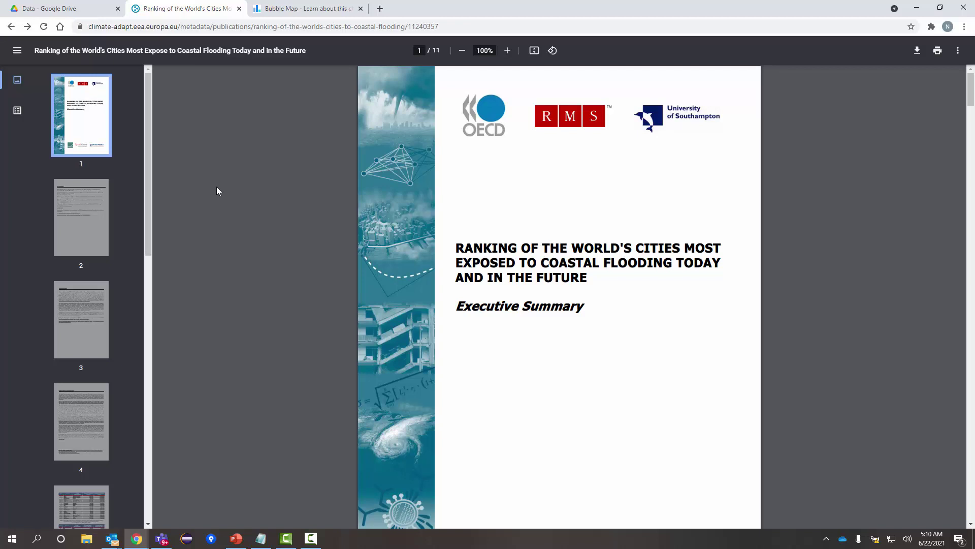
pyautogui.click(64, 12)
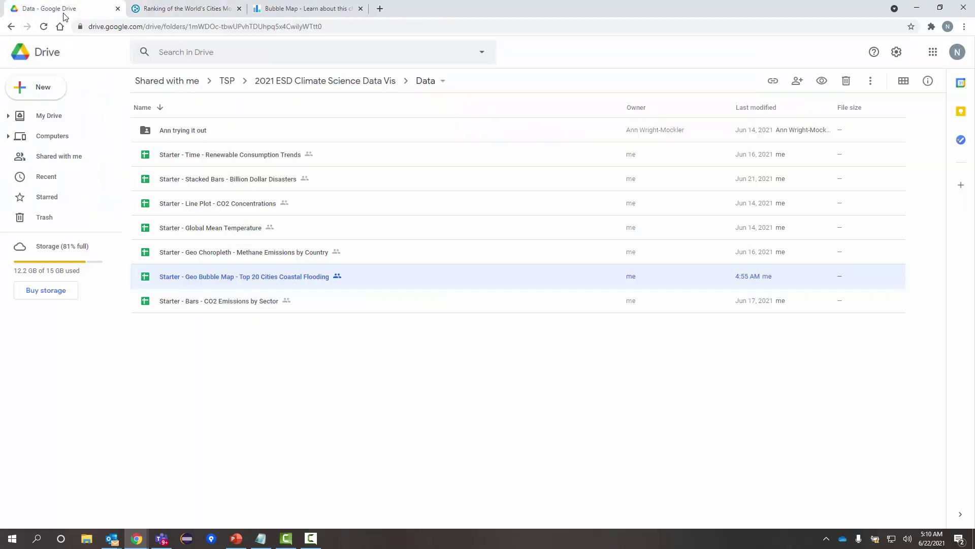
pyautogui.doubleClick(227, 279)
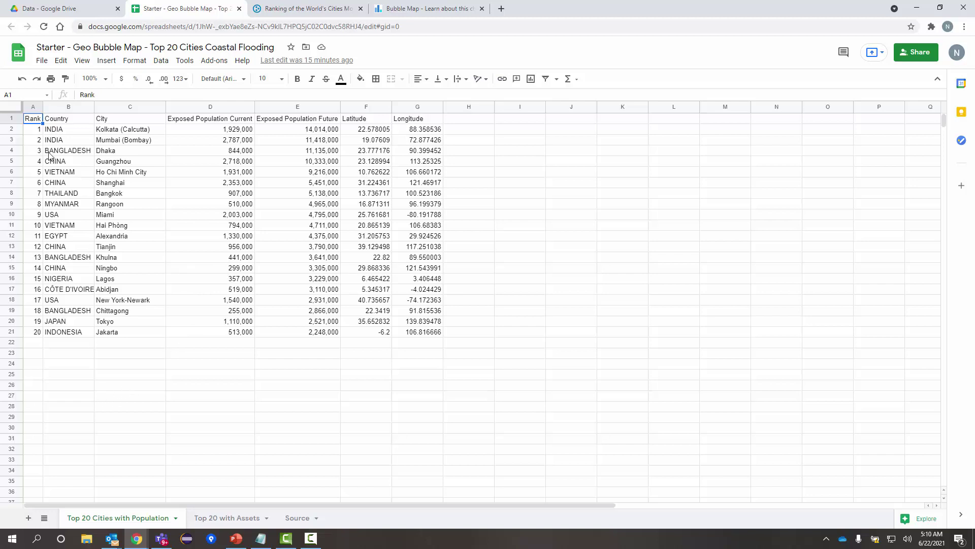
# Examine the country, city, current and future exposed population, latitude and longitude columns of the top 20 cities table
pyautogui.click(53, 133)
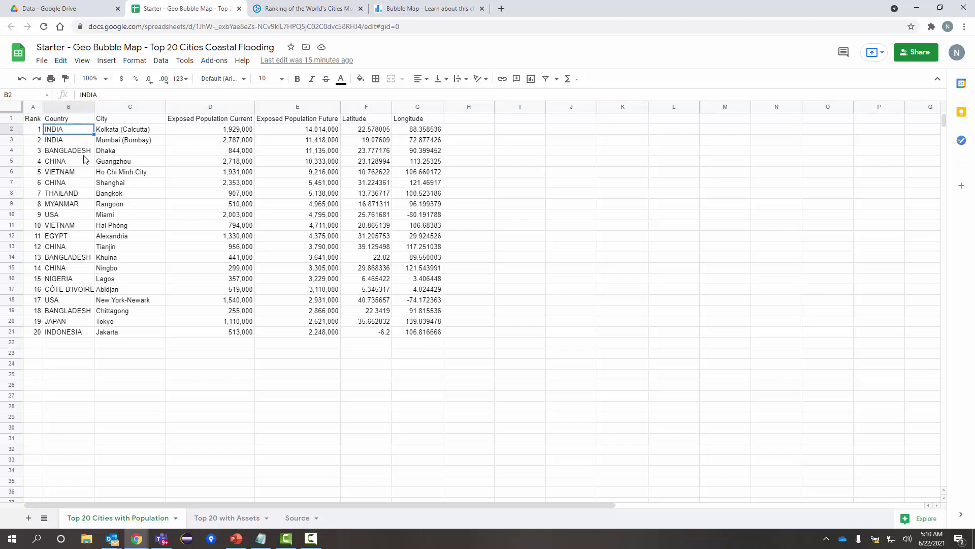
pyautogui.click(119, 135)
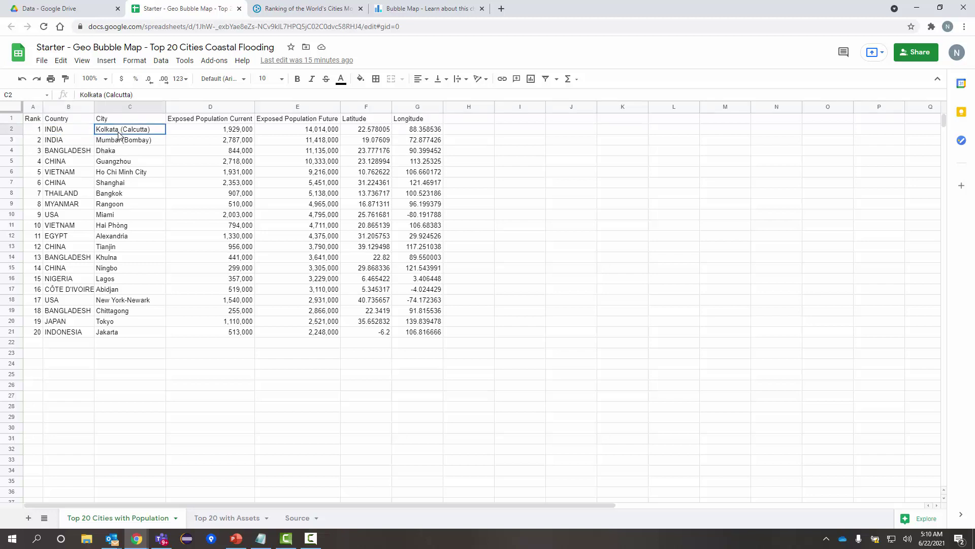
pyautogui.click(225, 131)
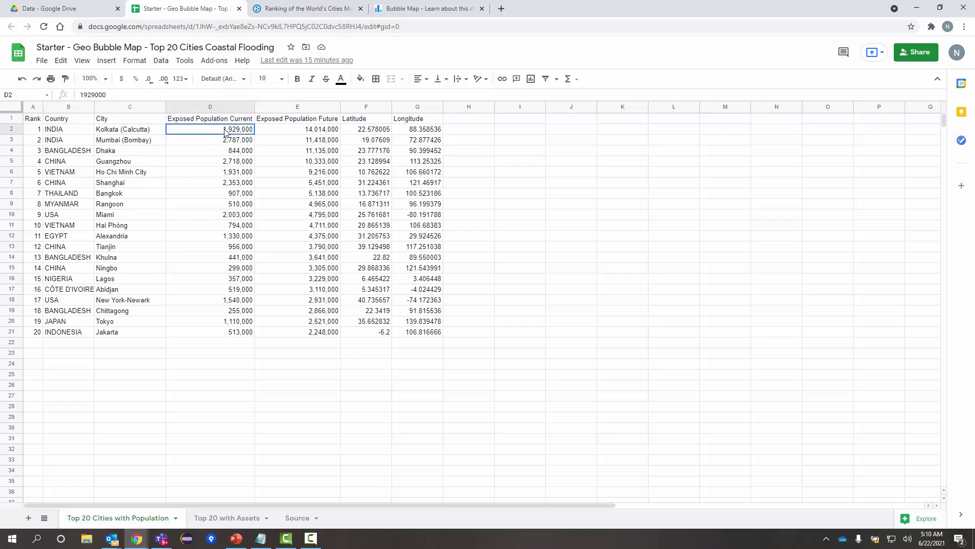
pyautogui.click(268, 132)
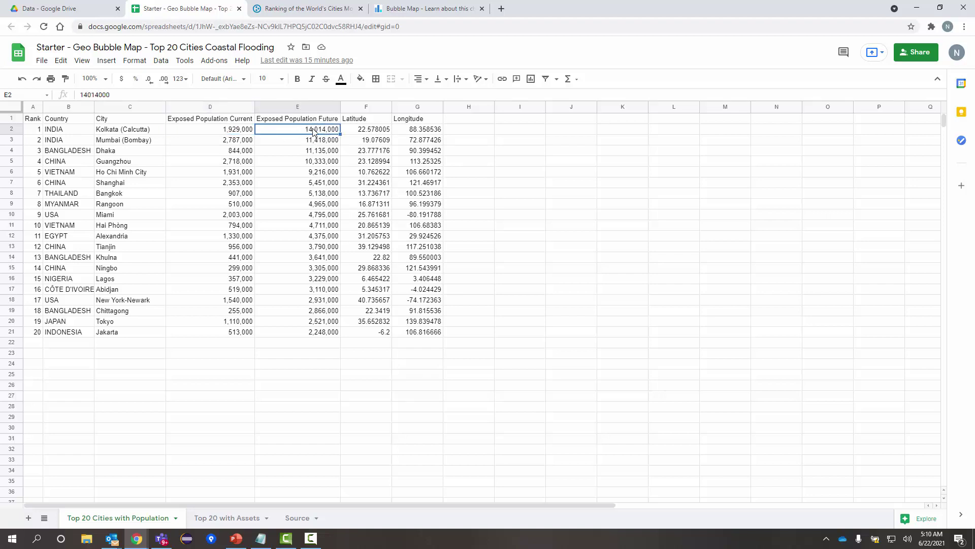
pyautogui.click(367, 131)
pyautogui.press('Right')
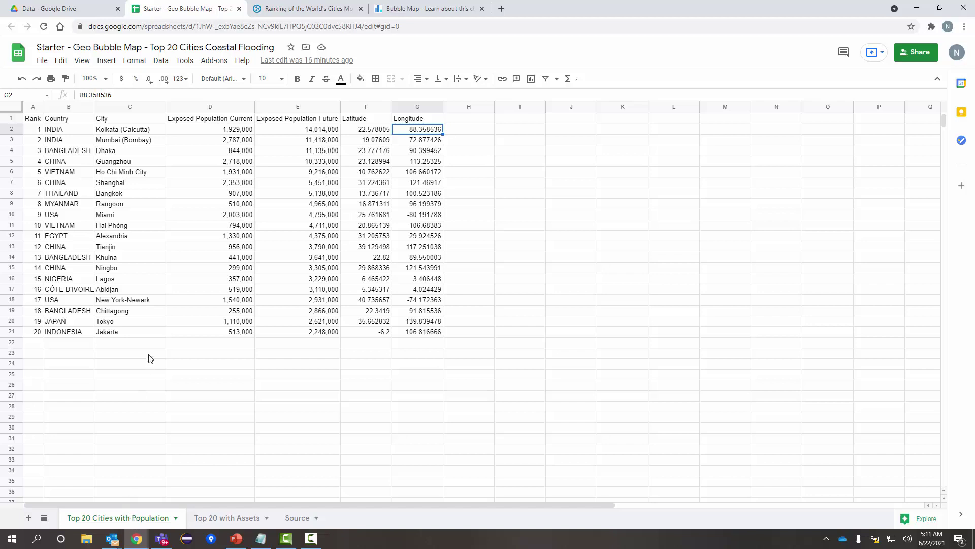
pyautogui.click(271, 228)
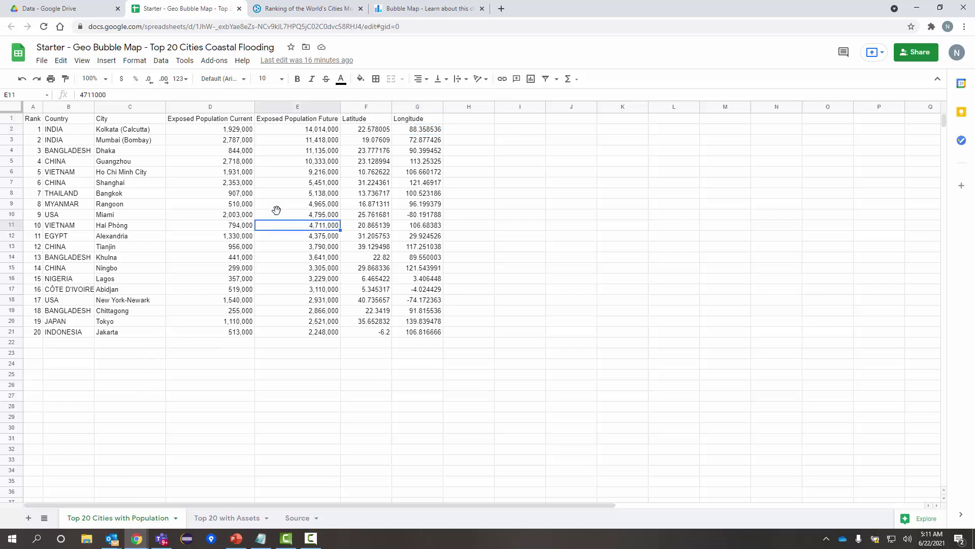
pyautogui.click(294, 124)
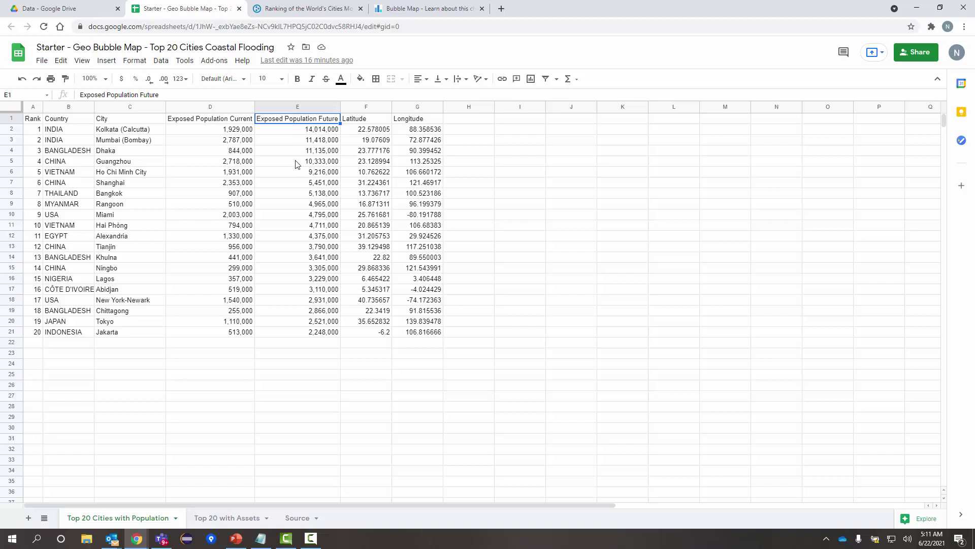
pyautogui.click(305, 133)
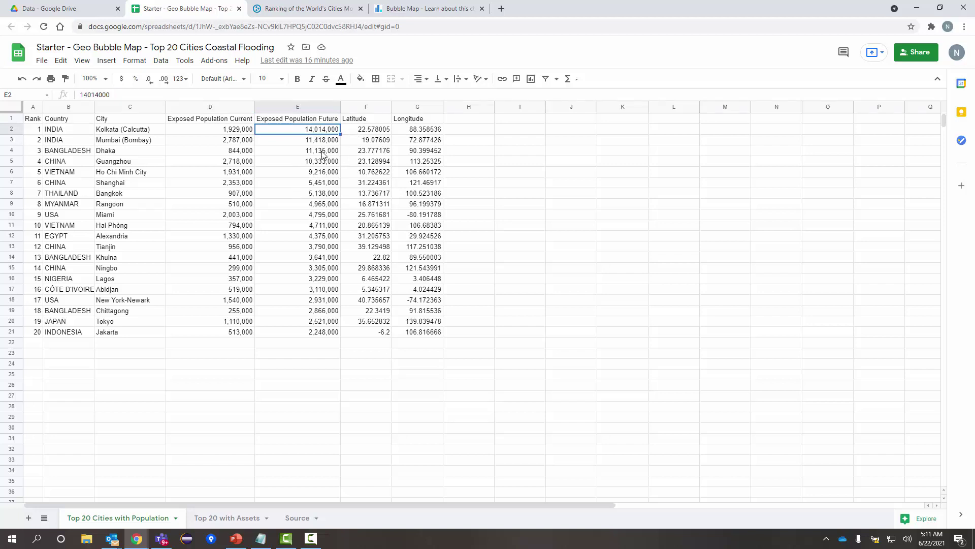
pyautogui.click(368, 121)
pyautogui.click(403, 121)
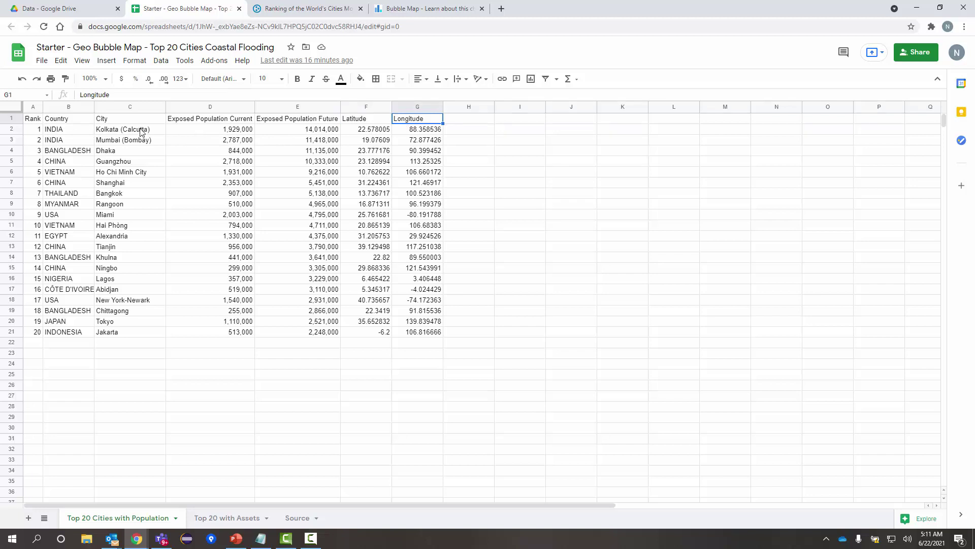
# Insert a chart based on the Exposed Population Future, Latitude and Longitude columns (E to G)
pyautogui.click(300, 107)
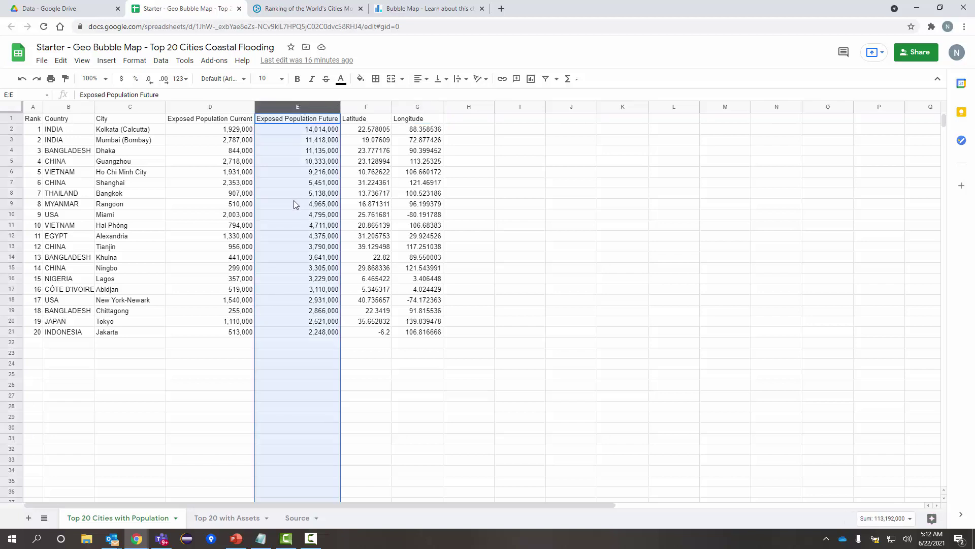
pyautogui.keyDown('shift'); pyautogui.click(417, 108); pyautogui.keyUp('shift')
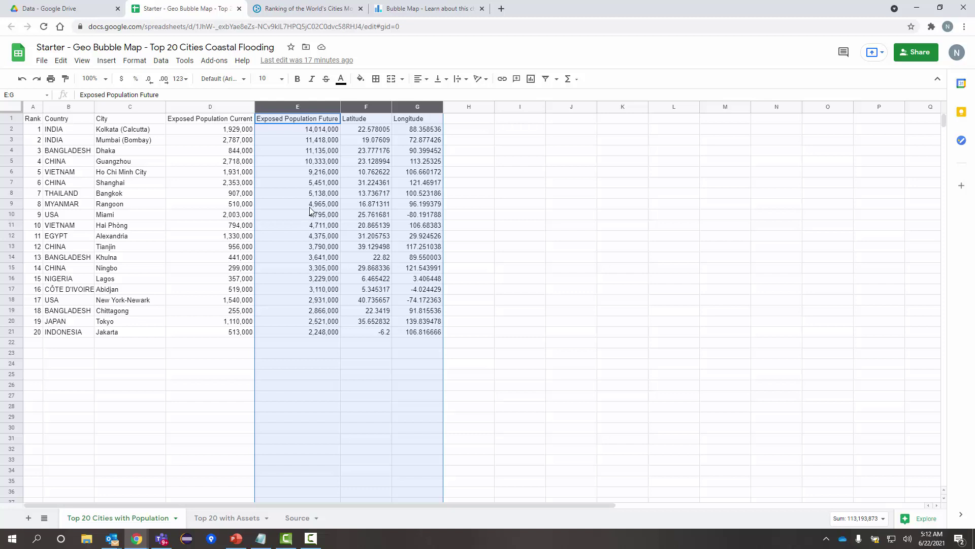
pyautogui.click(110, 61)
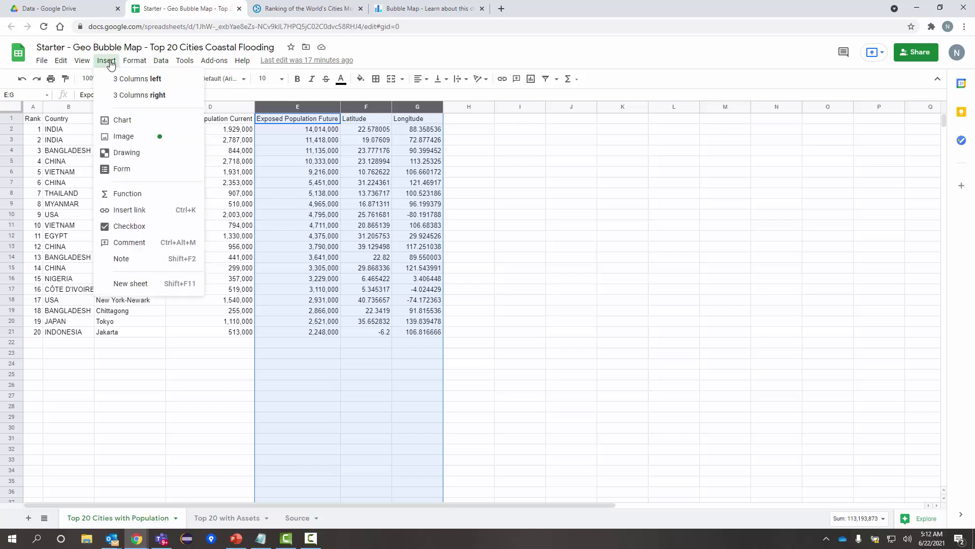
pyautogui.click(135, 122)
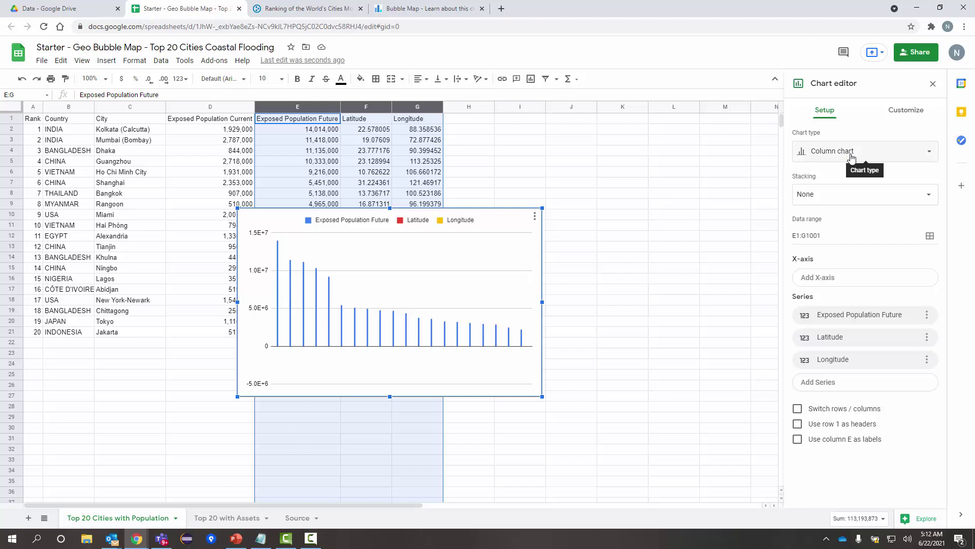
# Change the chart type to Geo chart with markers and use row 1 as headers
pyautogui.click(885, 160)
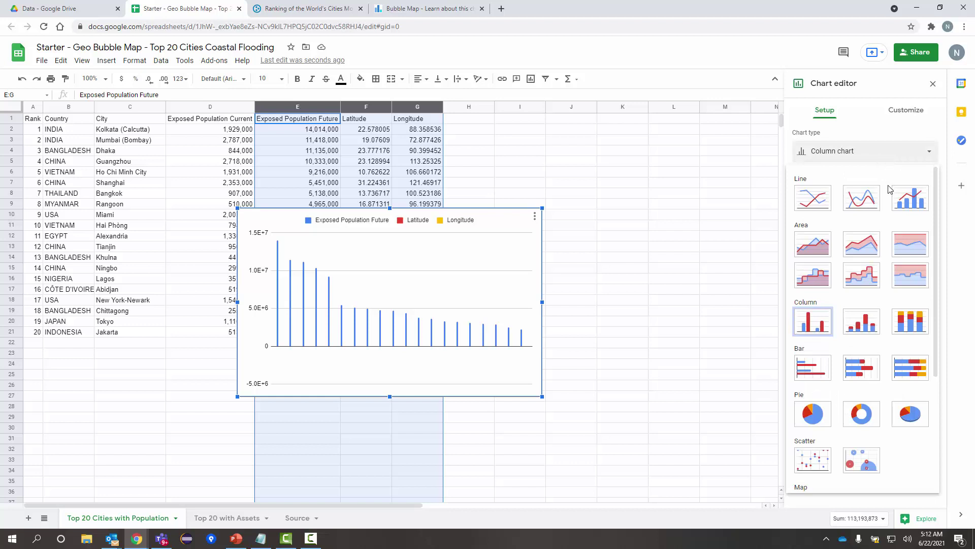
pyautogui.scroll(-1, 887, 391)
pyautogui.scroll(-3, 887, 391)
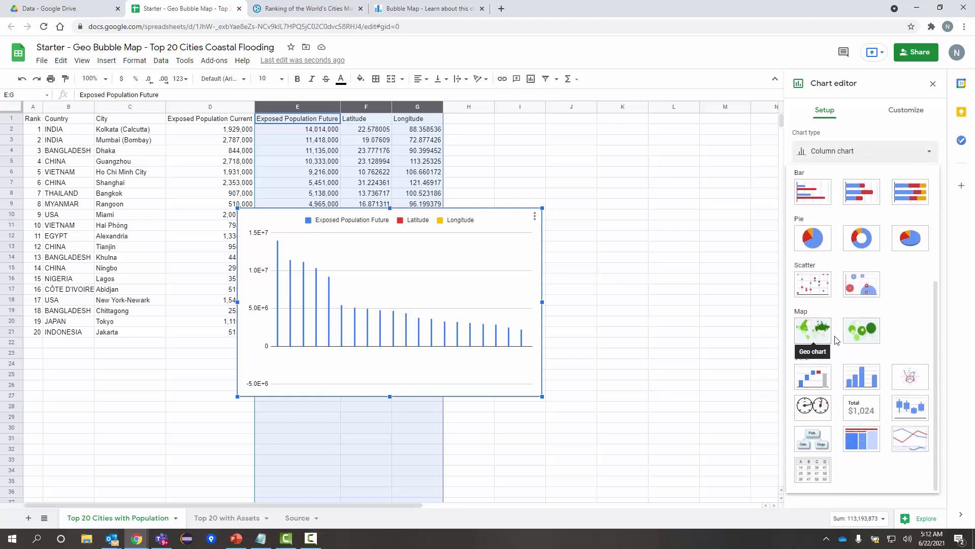
pyautogui.click(869, 336)
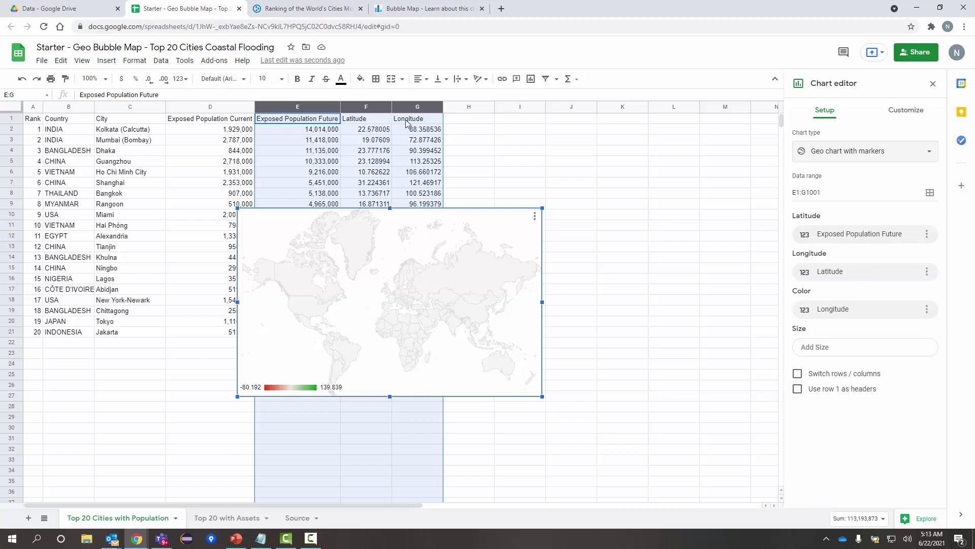
pyautogui.click(799, 390)
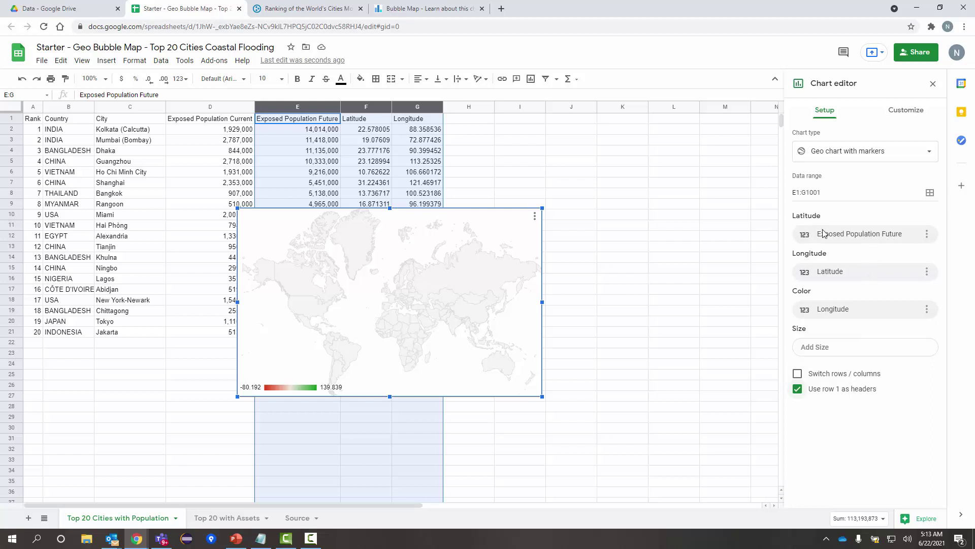
# Assign the Latitude column to the map's latitude and the Longitude column to its longitude
pyautogui.click(862, 235)
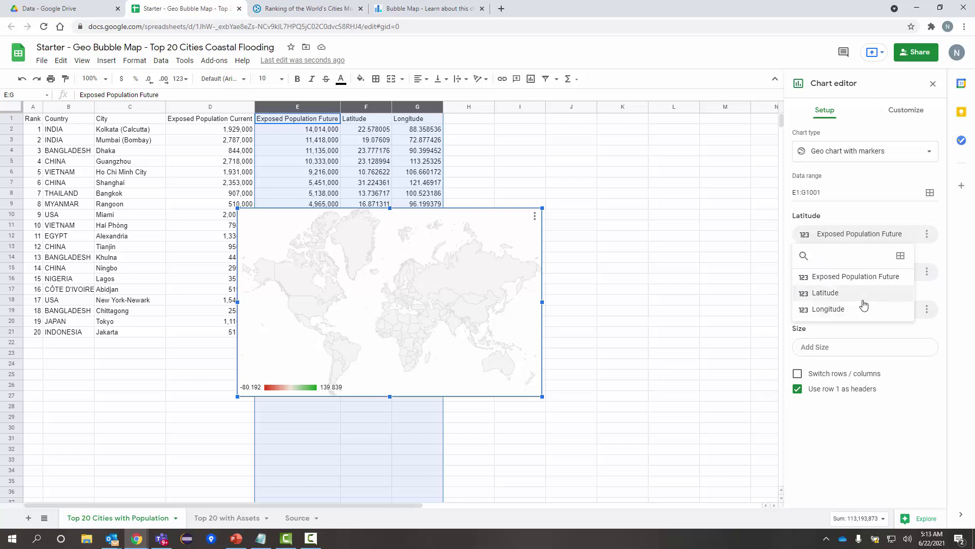
pyautogui.click(851, 299)
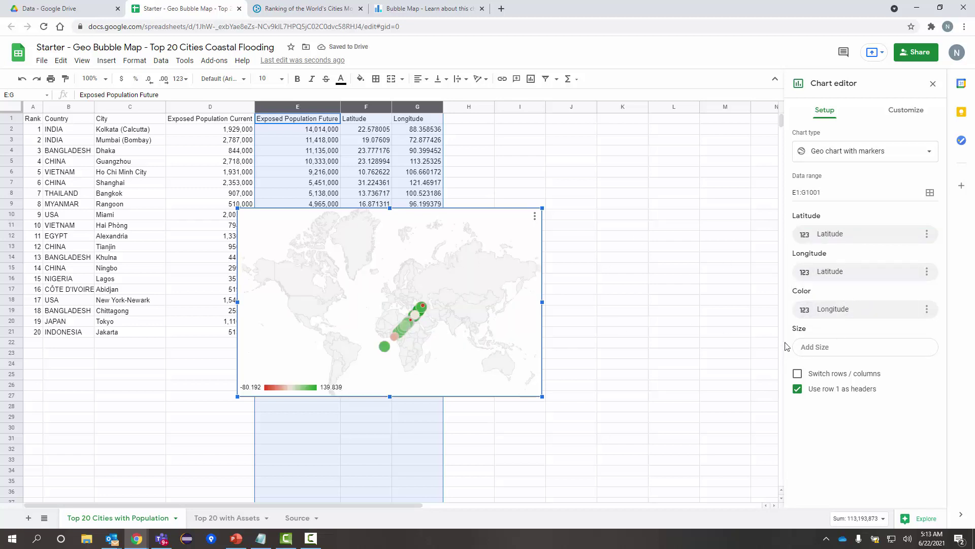
pyautogui.click(873, 275)
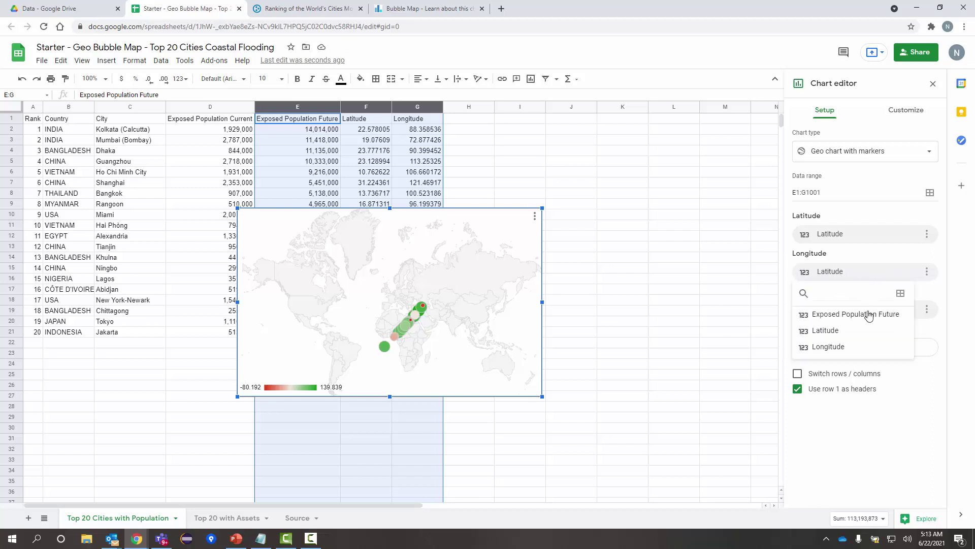
pyautogui.click(858, 347)
# Set both the color and the size of the map markers to Exposed Population Future
pyautogui.click(855, 311)
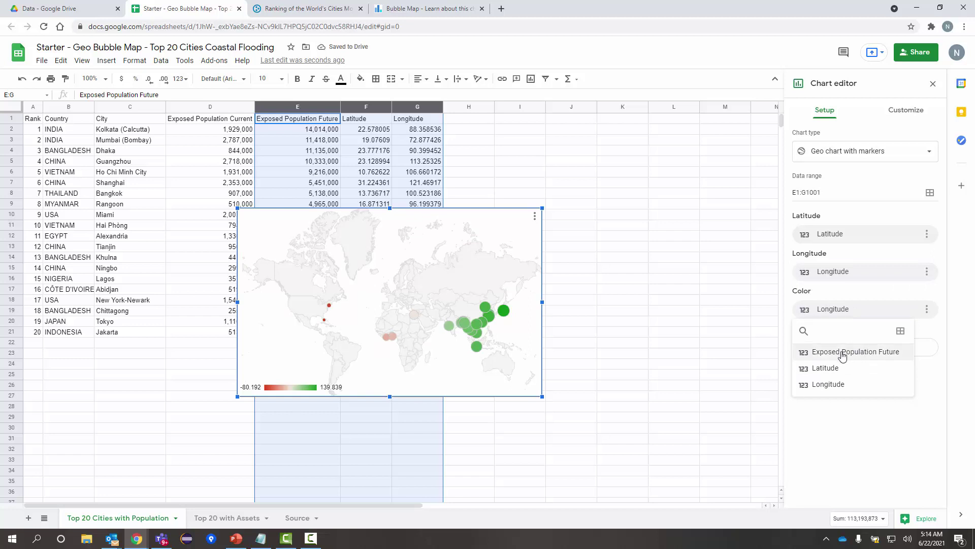
pyautogui.click(853, 352)
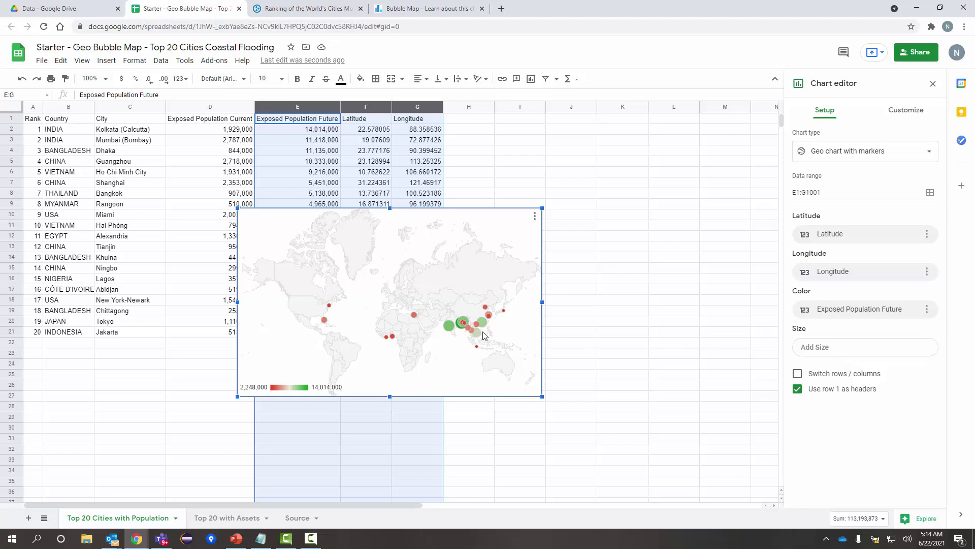
pyautogui.moveTo(478, 336)
pyautogui.click(837, 350)
pyautogui.click(862, 390)
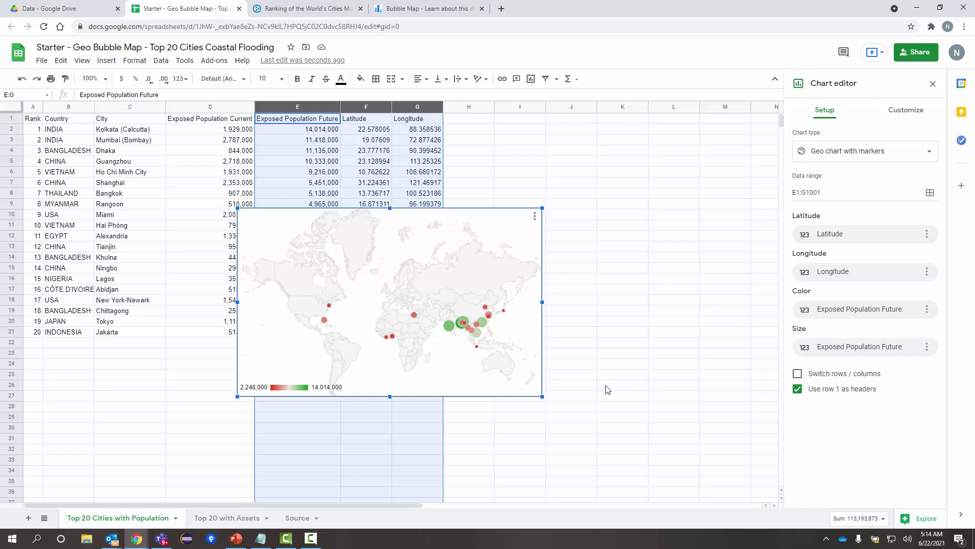
# Move the bubble map chart to its own sheet
pyautogui.click(536, 217)
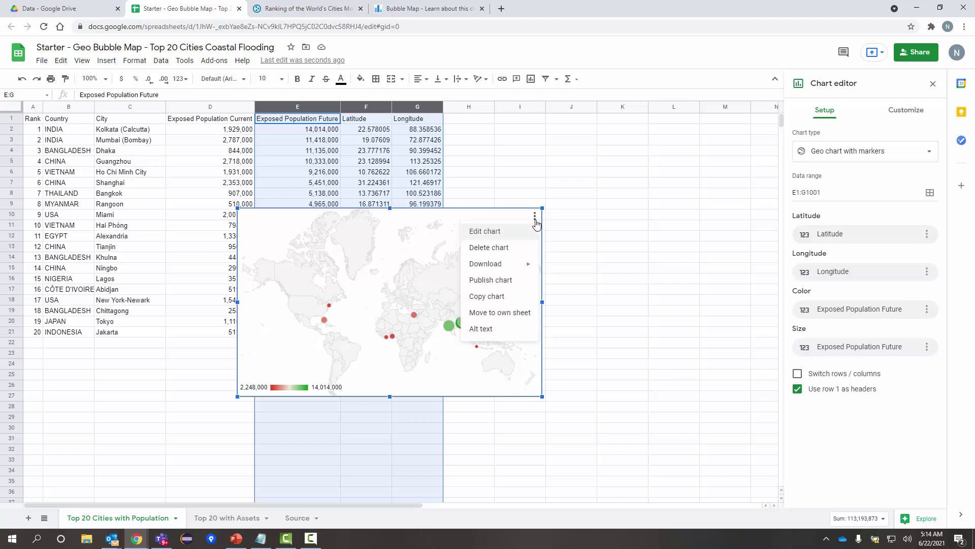
pyautogui.click(525, 314)
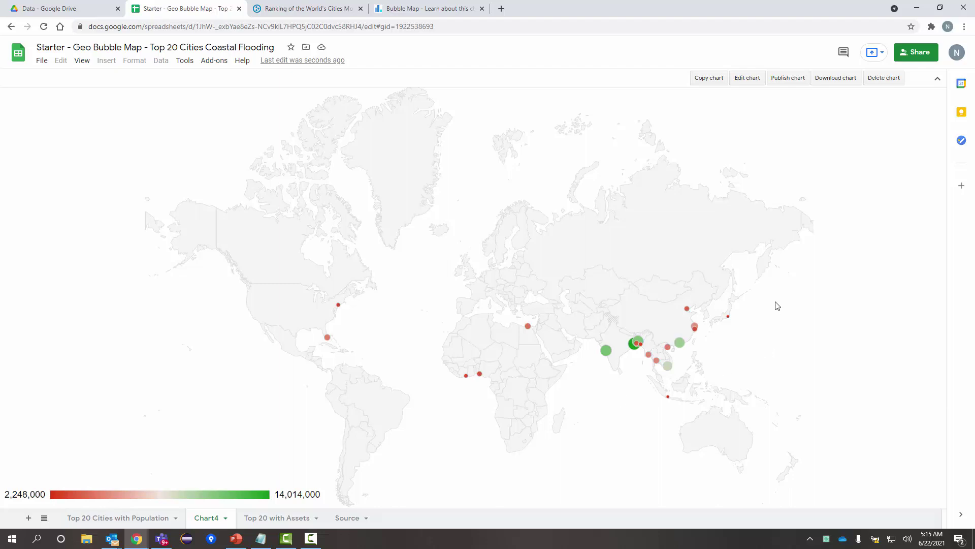
# Open the map chart's Geo customization settings and review the available regions without changing World
pyautogui.click(749, 80)
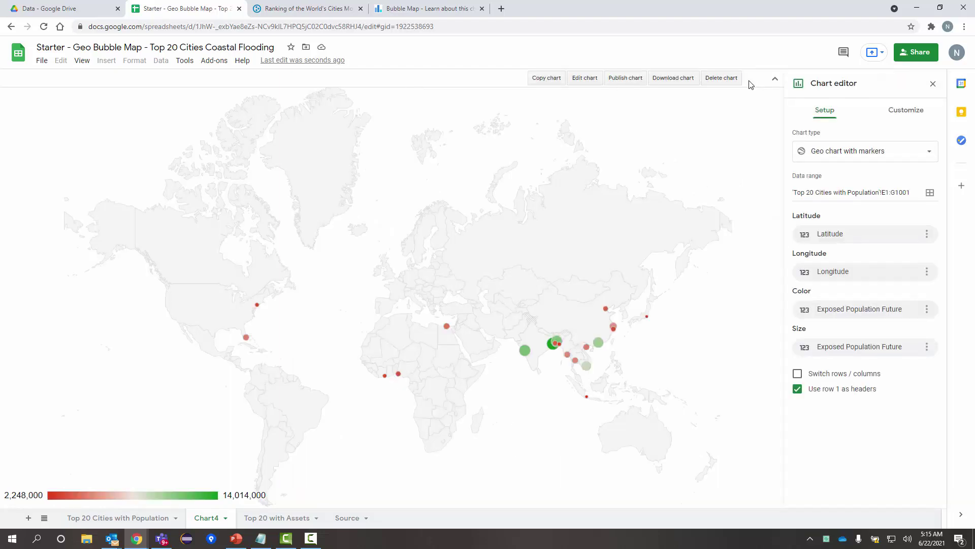
pyautogui.click(903, 114)
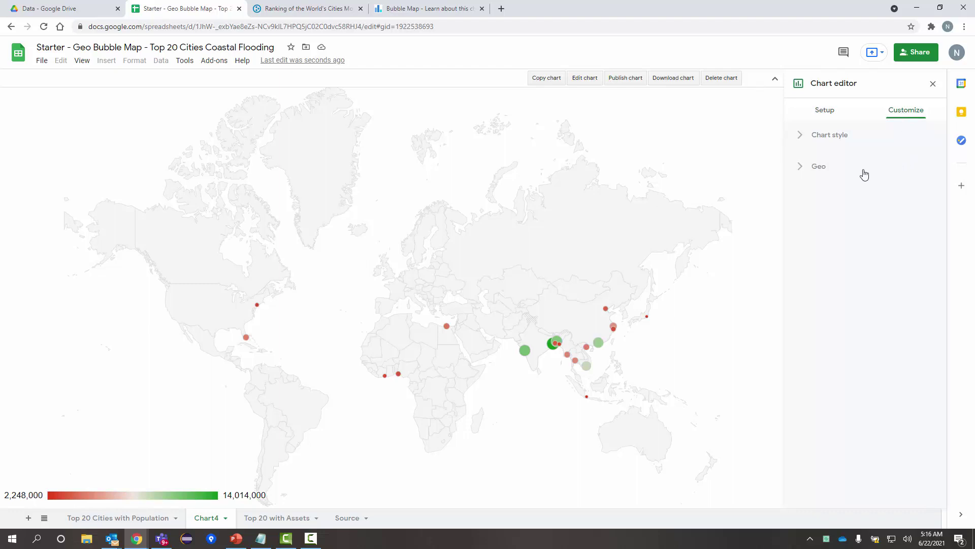
pyautogui.click(821, 168)
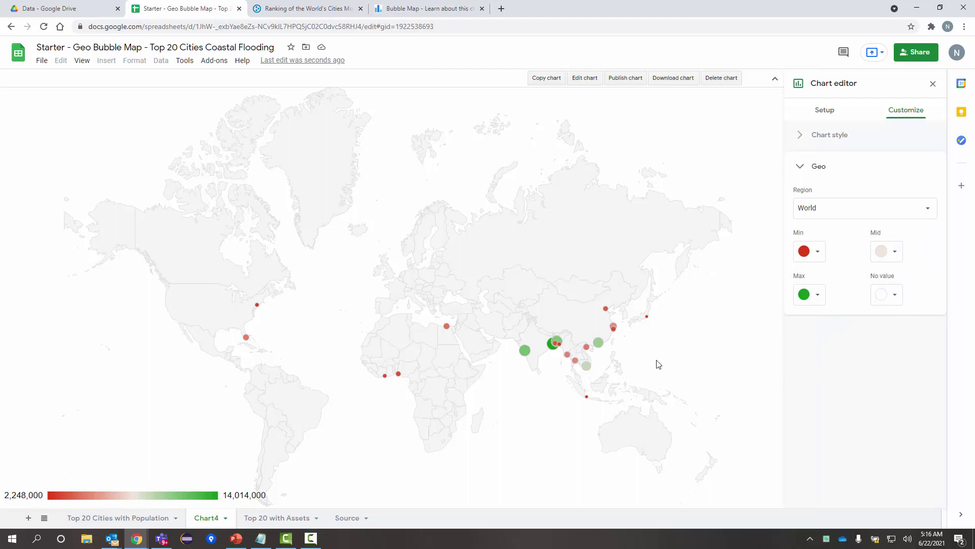
pyautogui.click(824, 218)
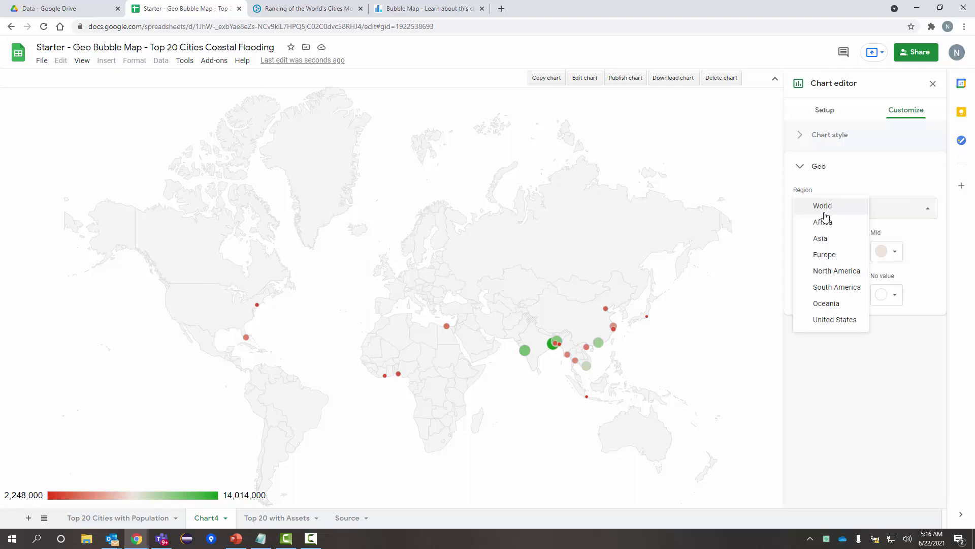
pyautogui.click(905, 196)
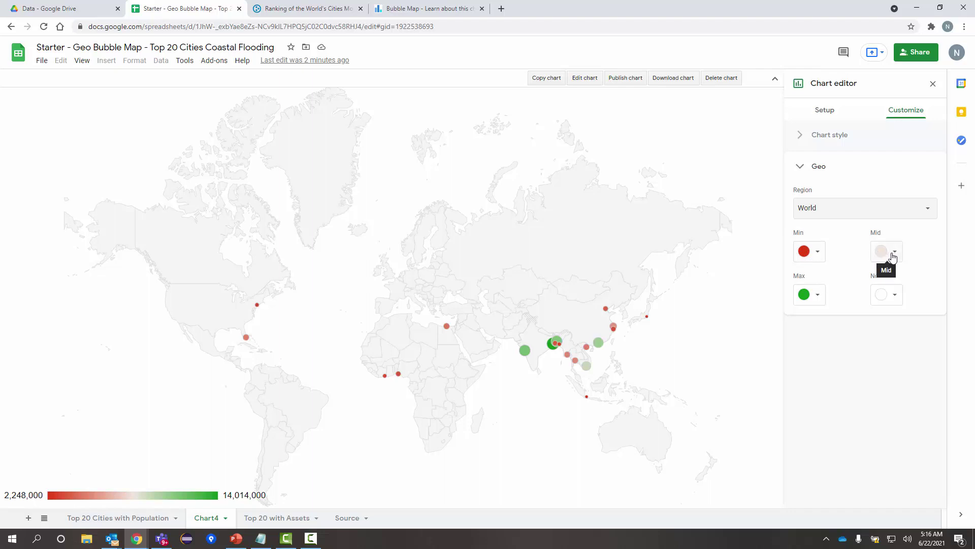
# Set the map's marker colors to pale pink for Min, medium pinkish red for Mid and bright red for Max
pyautogui.click(818, 258)
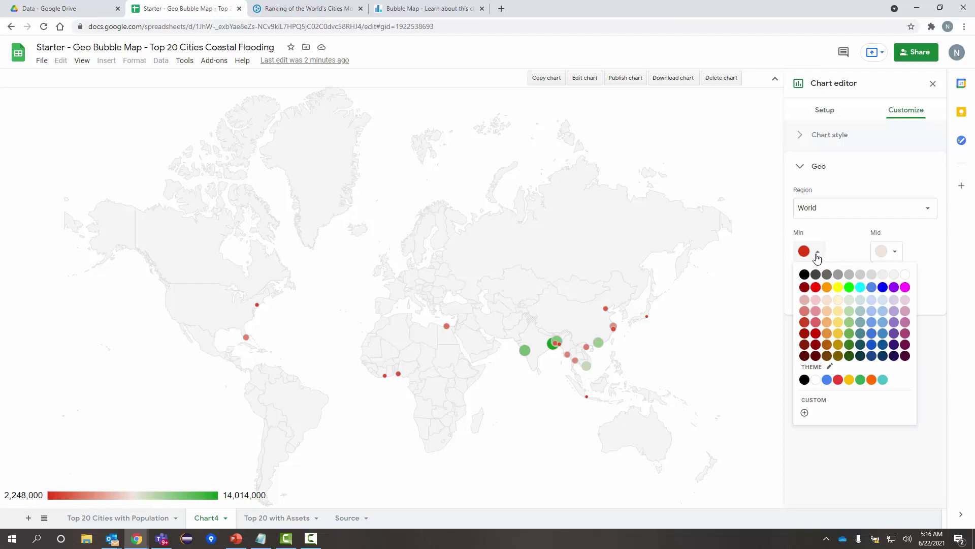
pyautogui.click(818, 304)
pyautogui.click(895, 255)
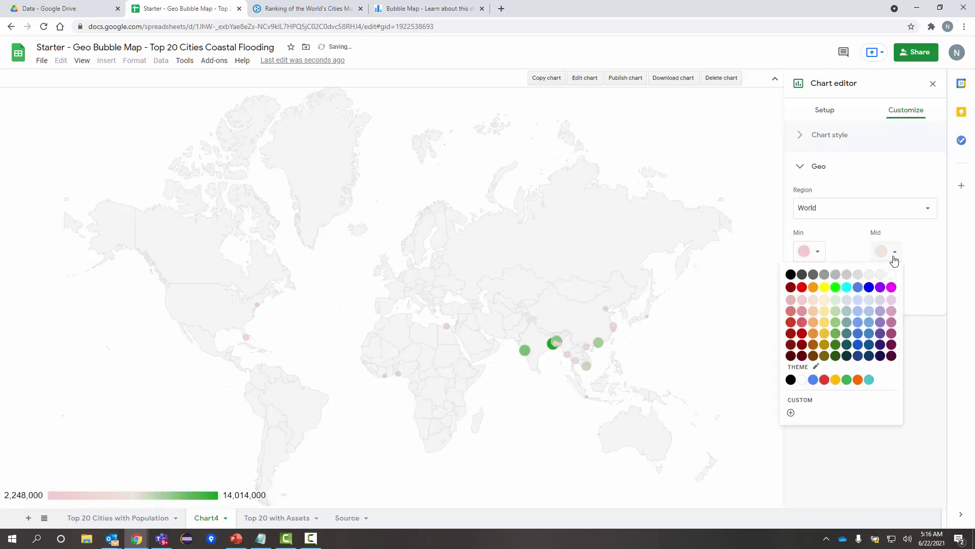
pyautogui.click(802, 322)
pyautogui.click(817, 298)
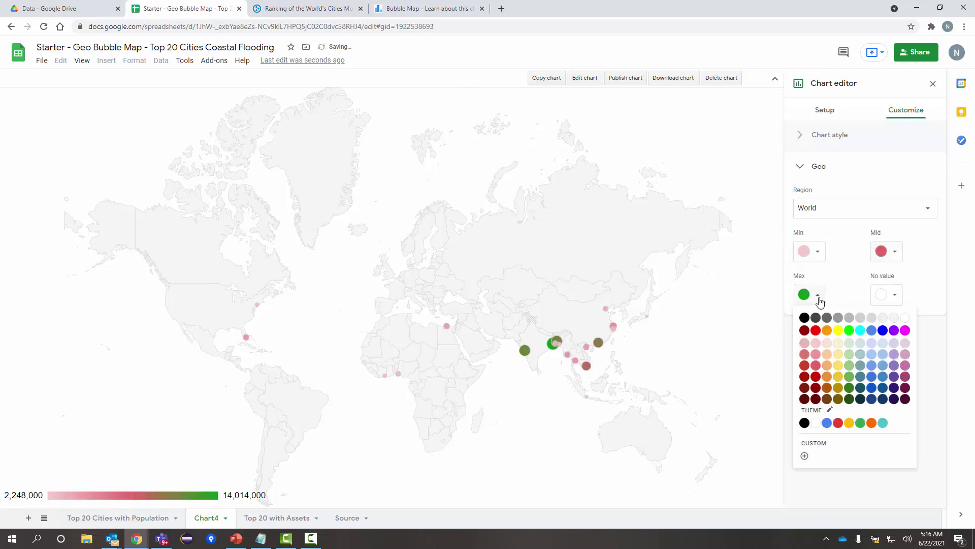
pyautogui.click(816, 331)
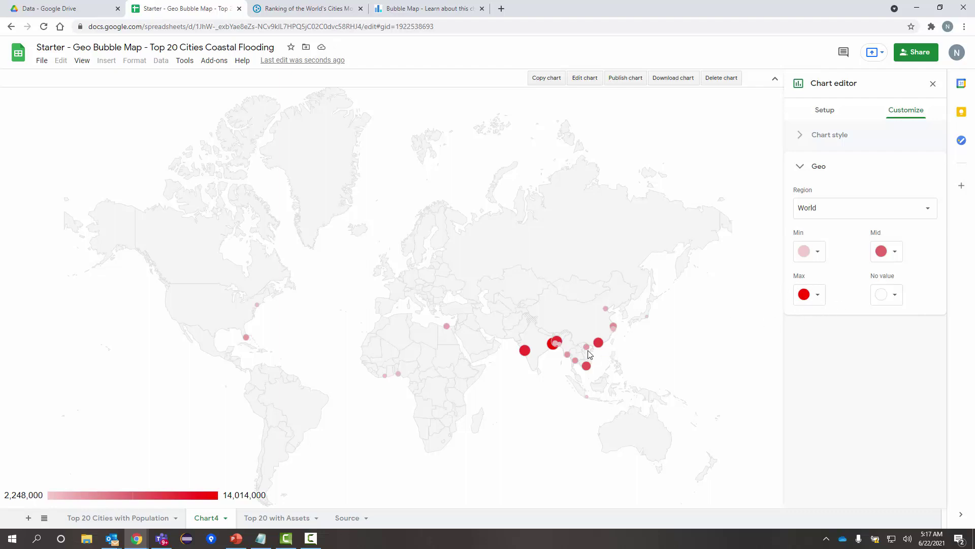
# Inspect the future exposed population values of the large markers in South and East Asia on the map
pyautogui.moveTo(564, 347)
pyautogui.moveTo(524, 353)
pyautogui.moveTo(603, 347)
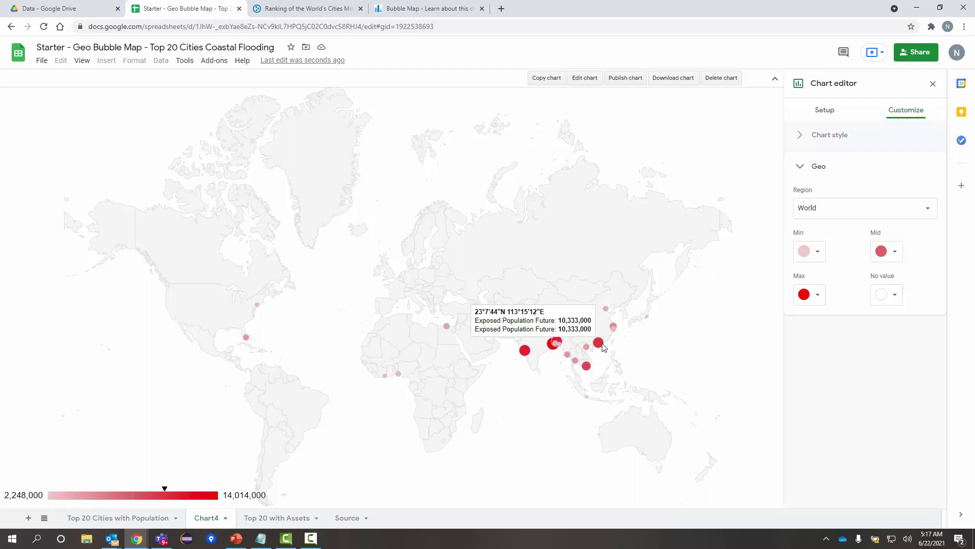